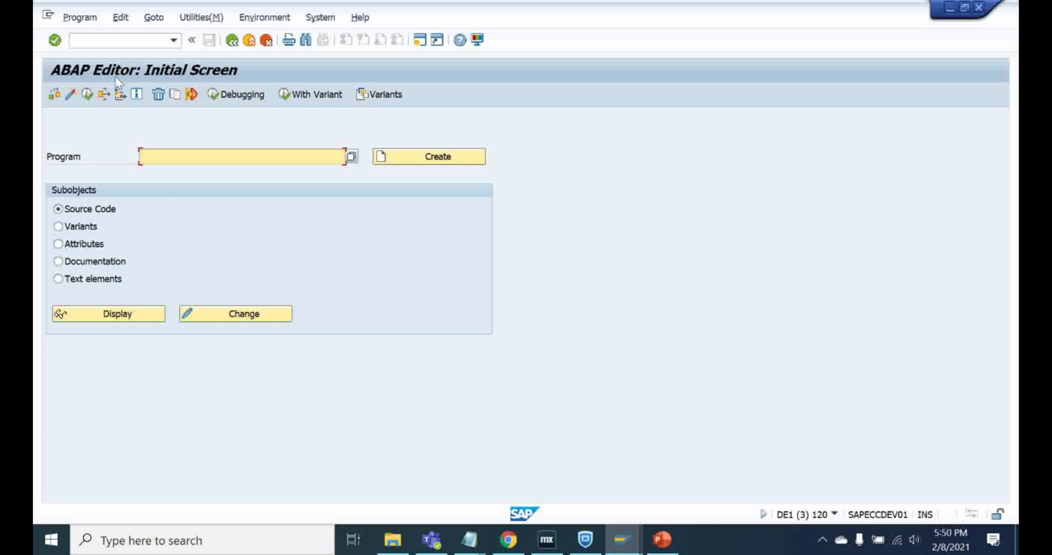
# Start transaction CODE_SCANNER in a new session via the command field
pyautogui.click(102, 40)
pyautogui.write('/O CODE')
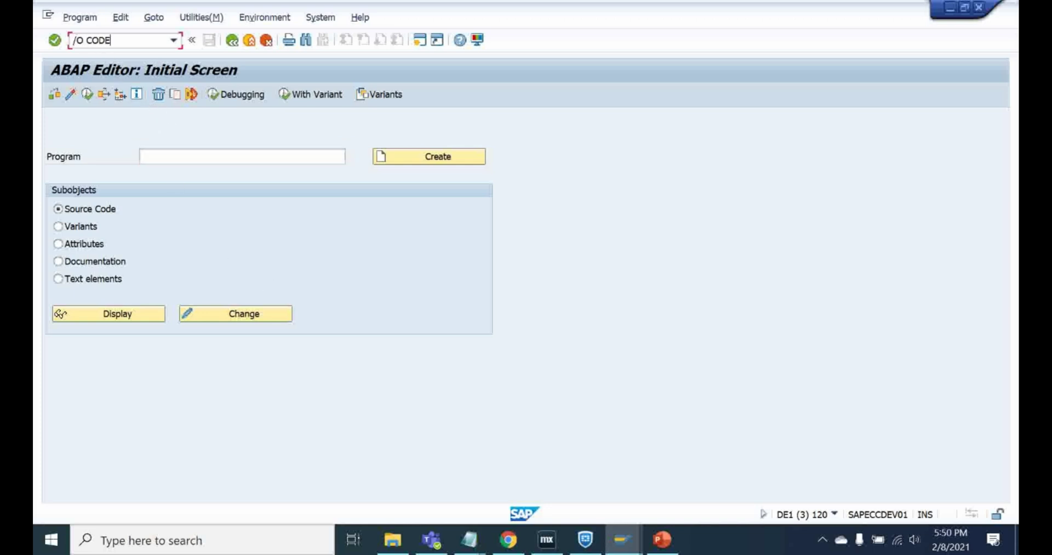
pyautogui.write('_SCANNER')
pyautogui.press('Return')
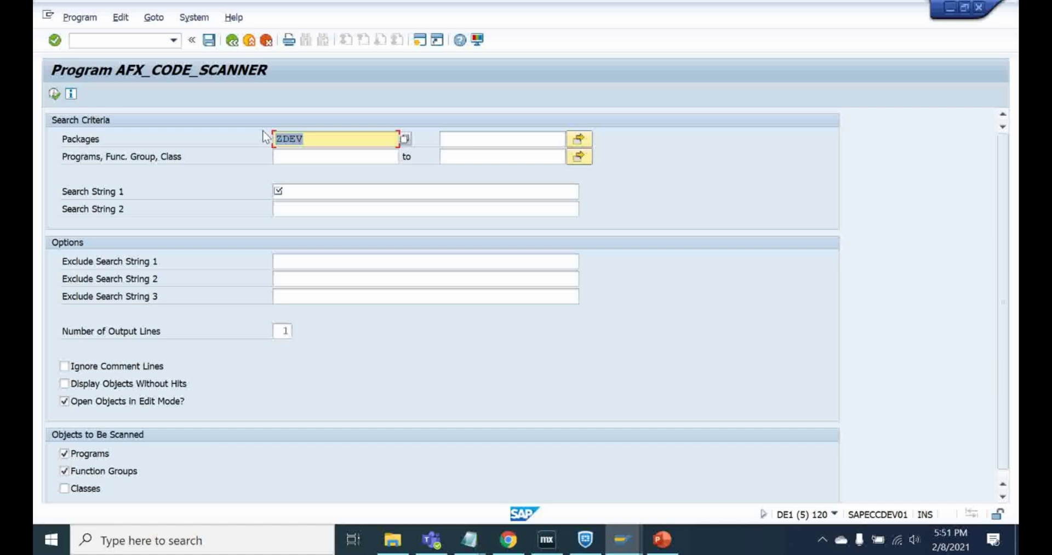
# Enter search string BUKRS = ' for package ZDEV and exclude function groups from the scan
pyautogui.click(314, 136)
pyautogui.click(306, 189)
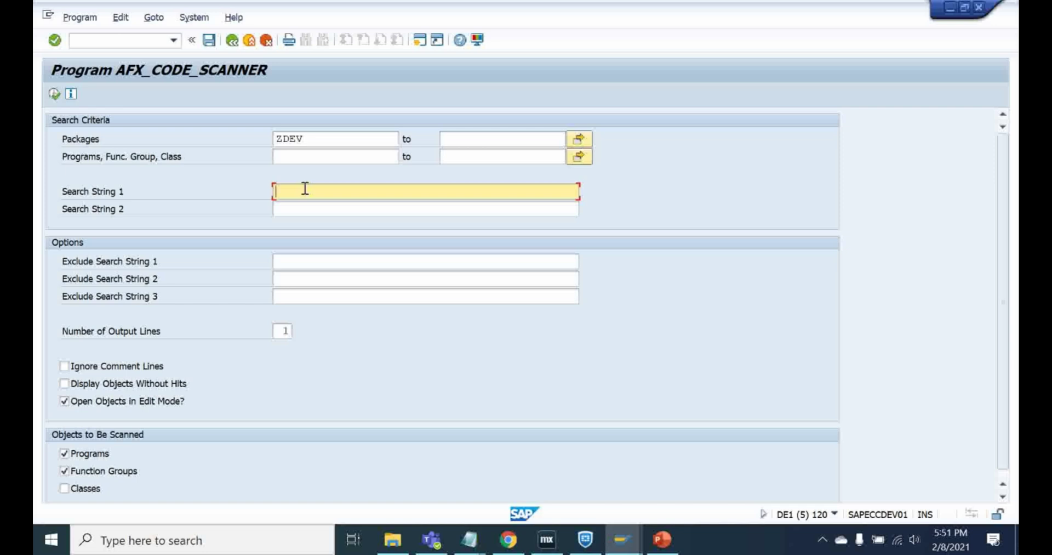
pyautogui.write('BU')
pyautogui.write('KRS')
pyautogui.write('=')
pyautogui.click(64, 471)
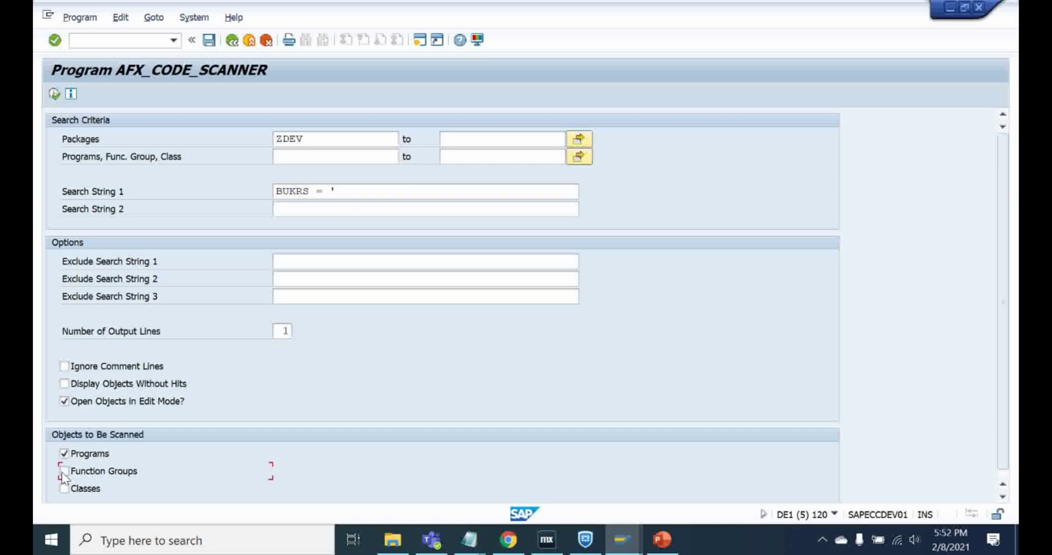
# Execute the scan and scroll through the ZDEV results showing hard-coded bukrs = '5300' lines
pyautogui.click(54, 96)
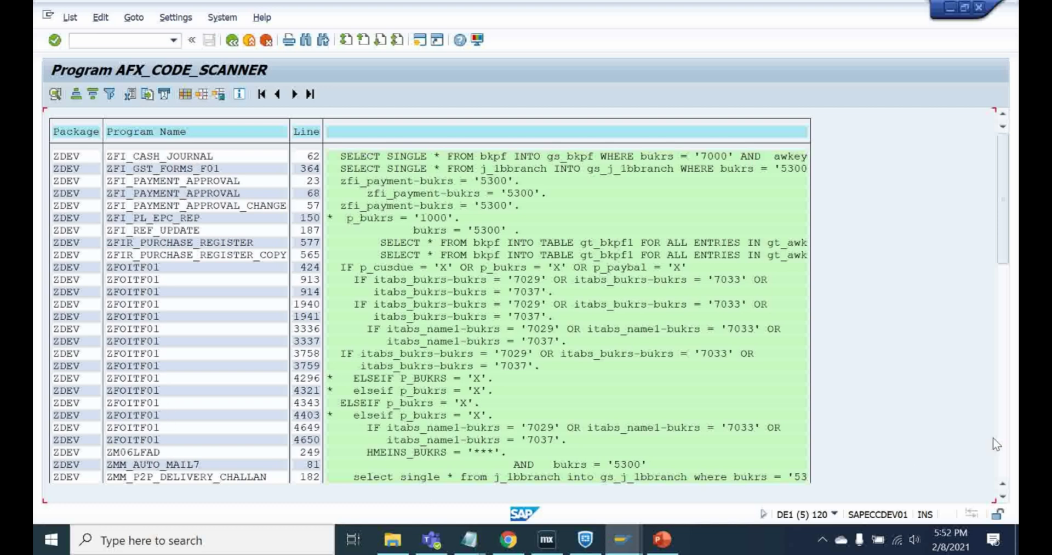
pyautogui.click(1003, 453)
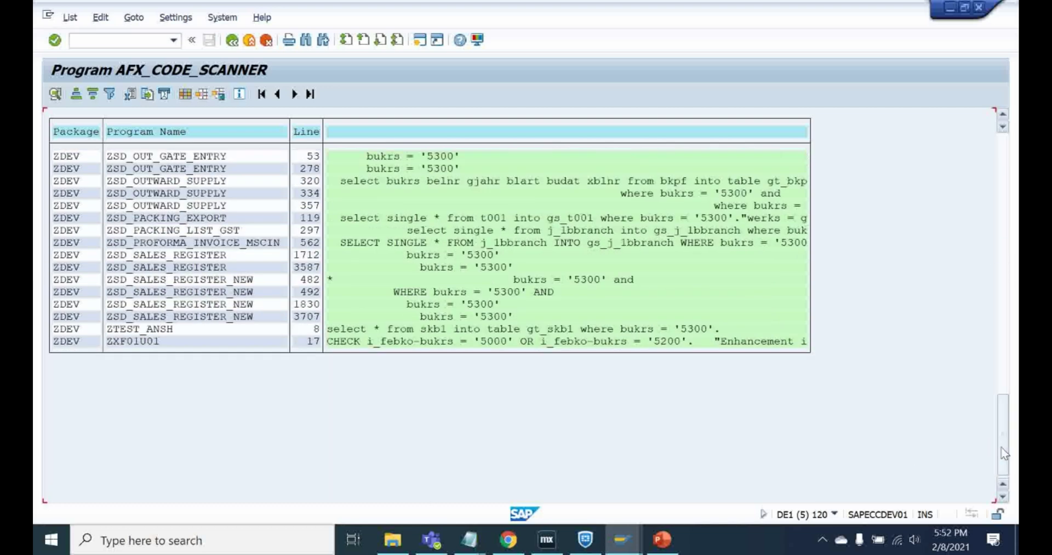
pyautogui.click(1005, 153)
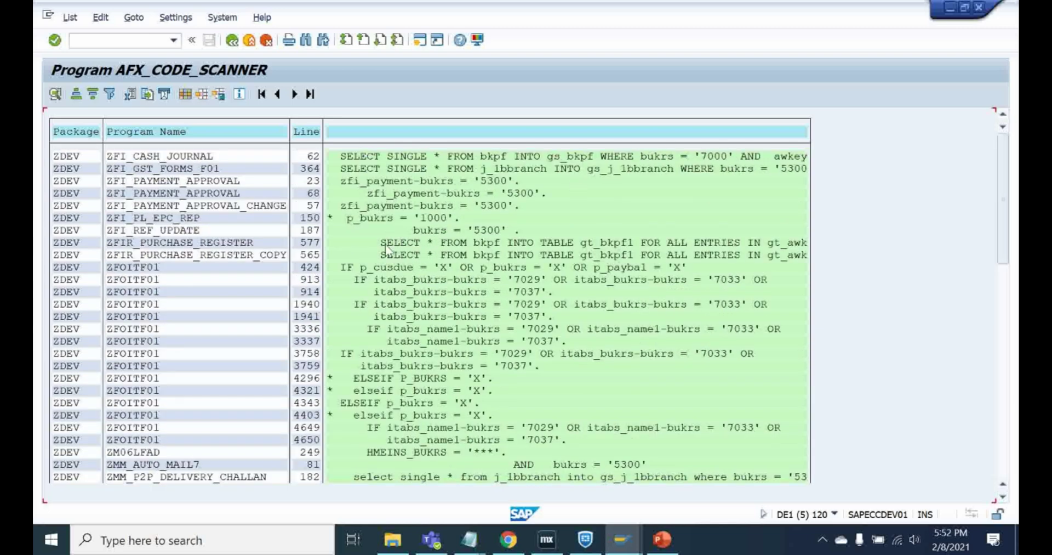
# Open ZFI_REF_UPDATE at line 187 from its bukrs = '5300' hit
pyautogui.doubleClick(429, 231)
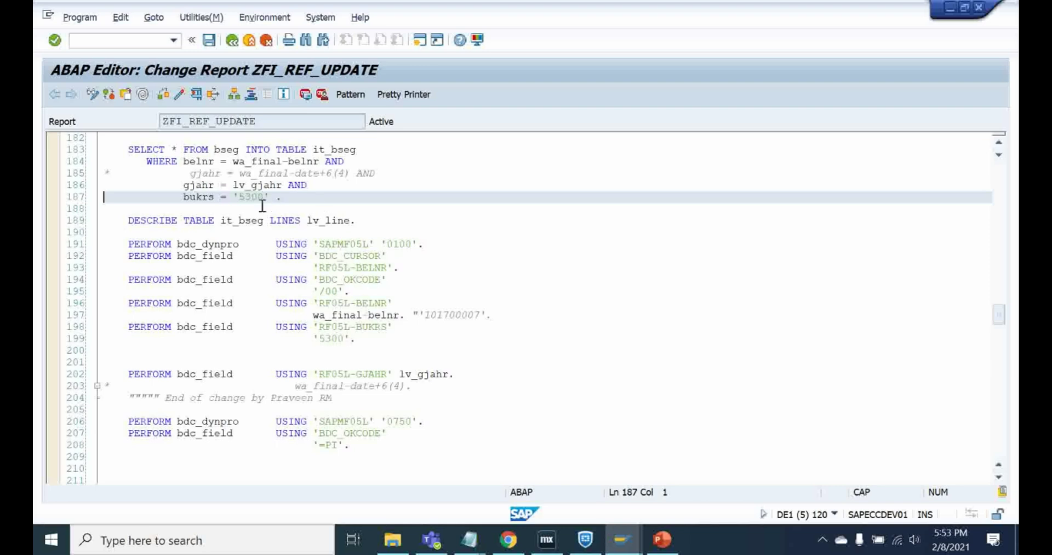
# Go back twice, past the results list, to the scanner selection screen
pyautogui.click(232, 41)
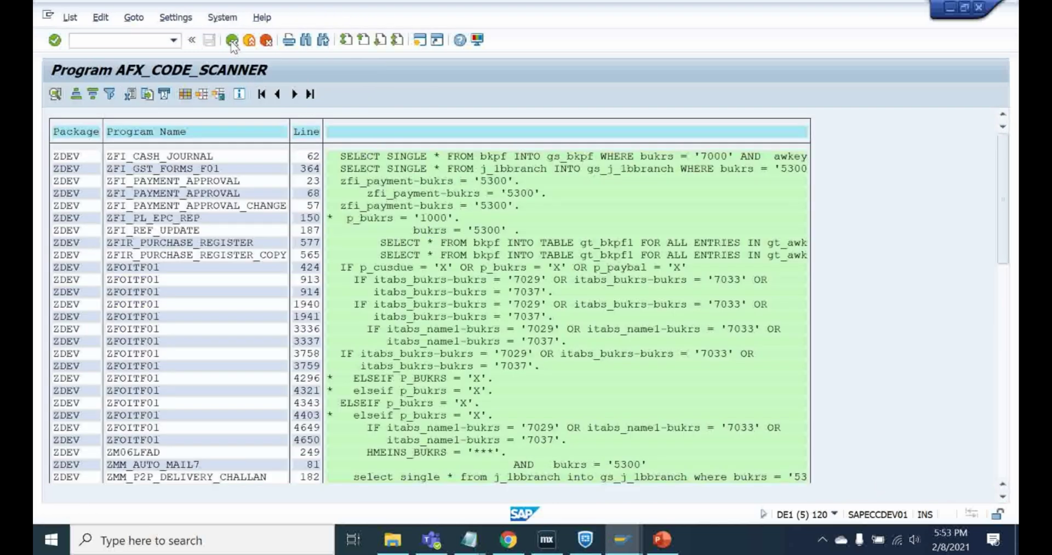
pyautogui.click(232, 41)
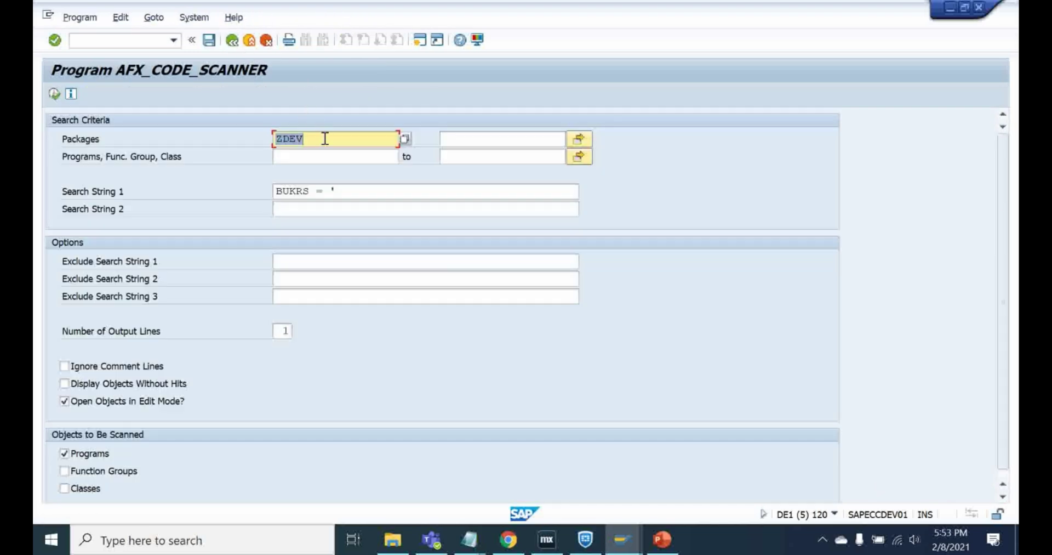